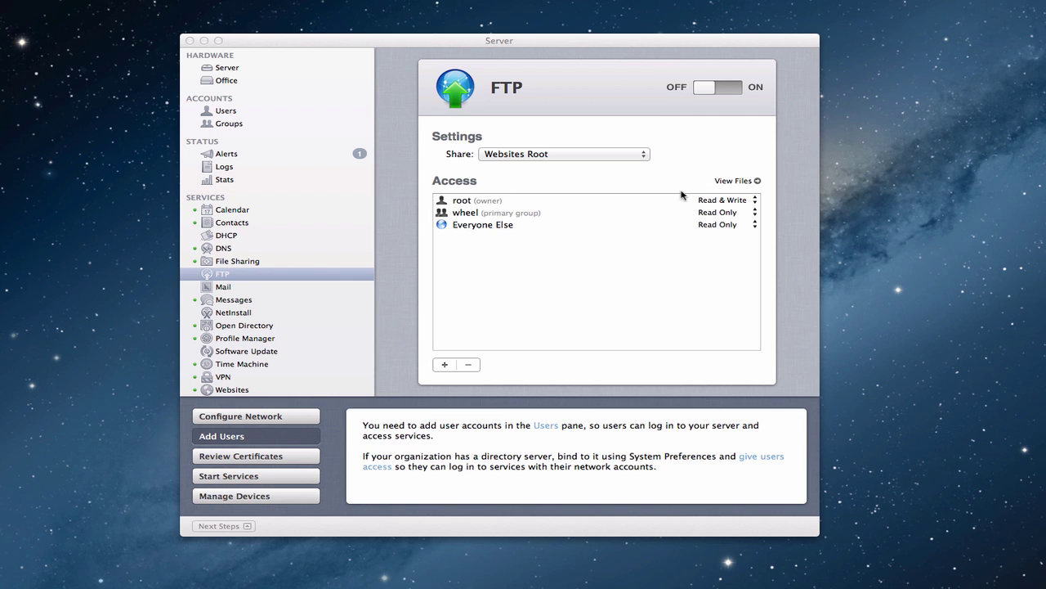
Step: Review FTP access, keeping Everyone Else at Read Only and discarding an empty new entry
click(612, 42)
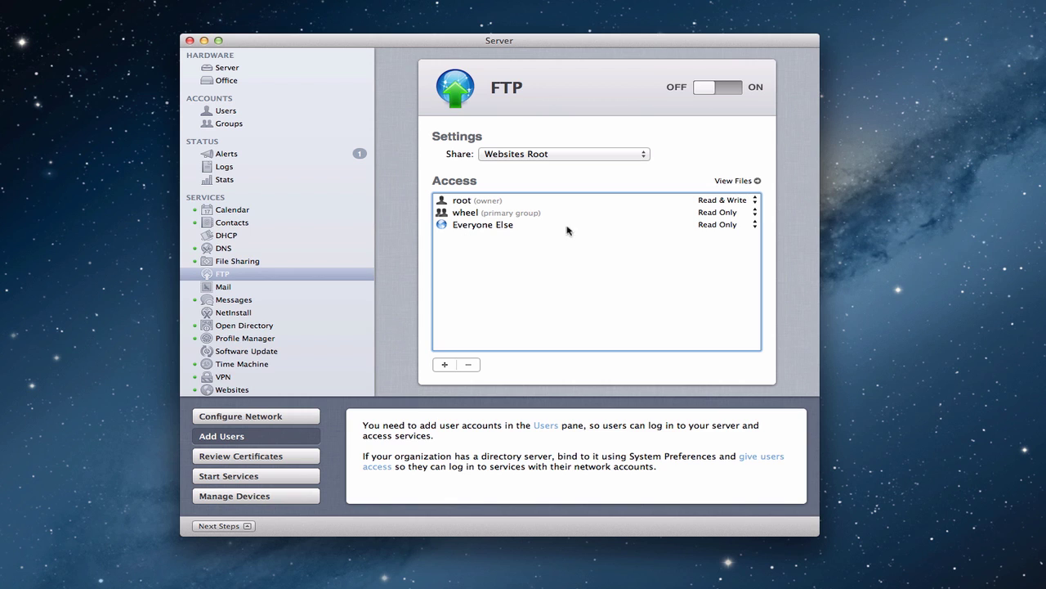
click(755, 228)
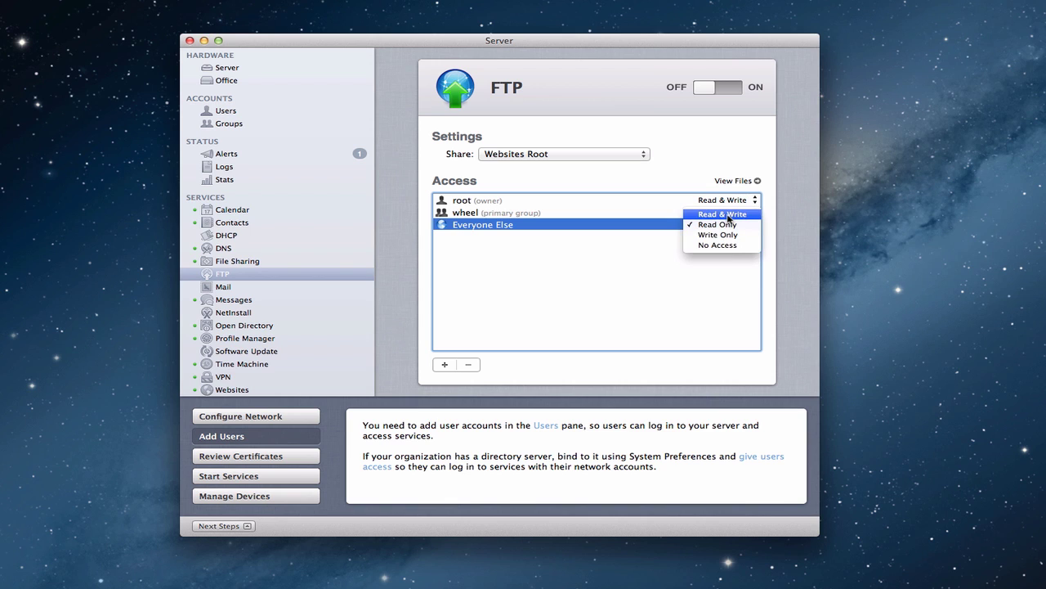
click(614, 288)
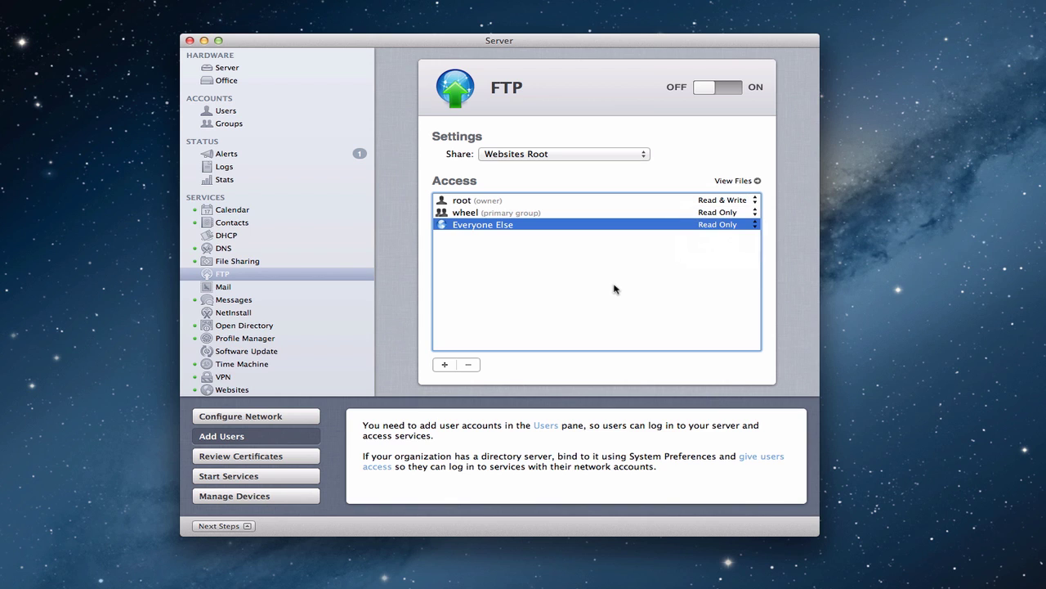
click(445, 365)
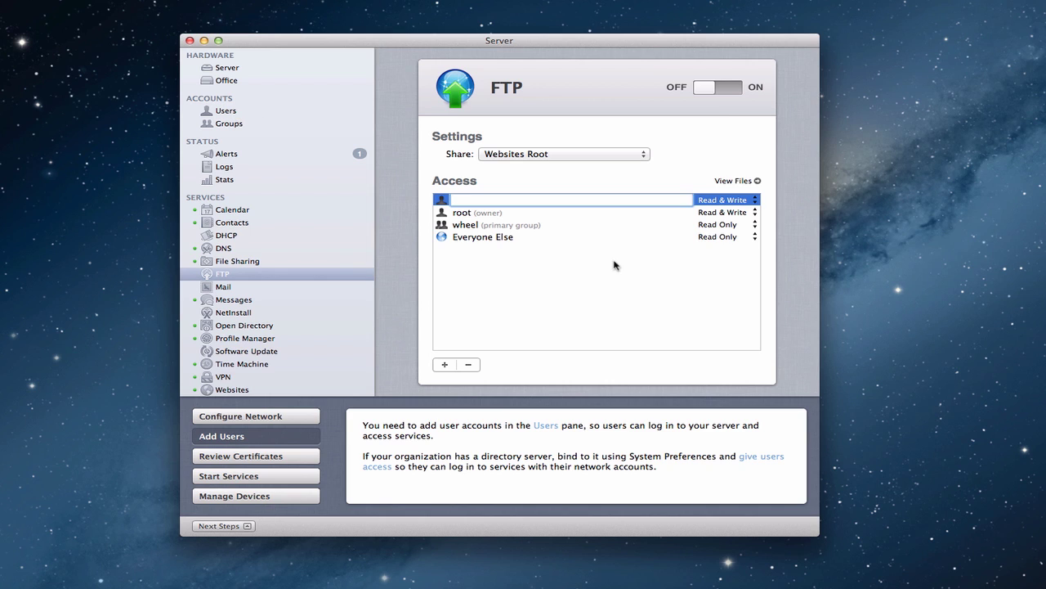
click(546, 330)
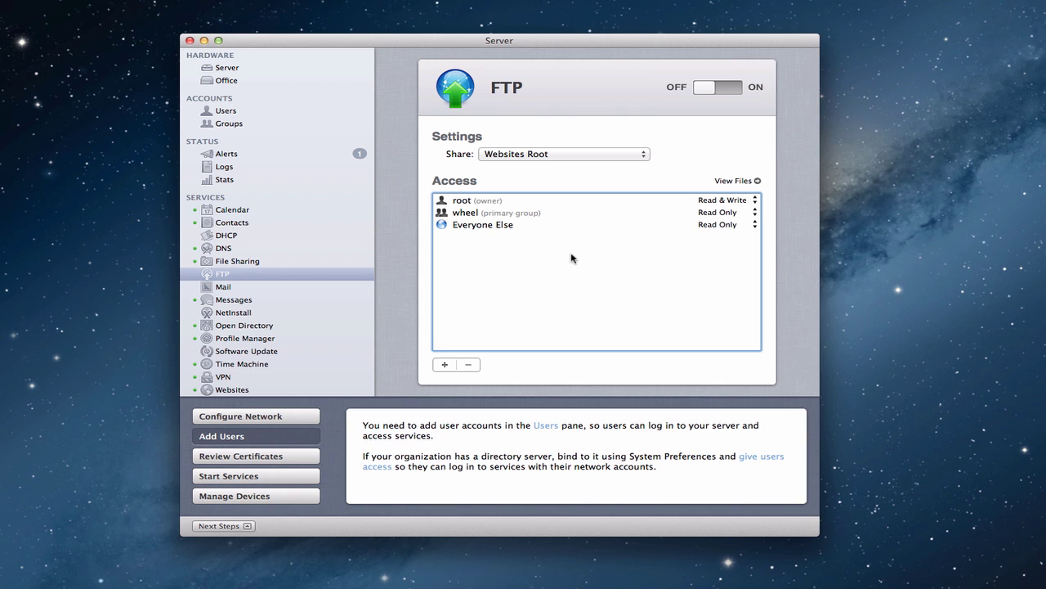
Step: Look over the FTP share choices and the server's file share points, then return to FTP
click(644, 157)
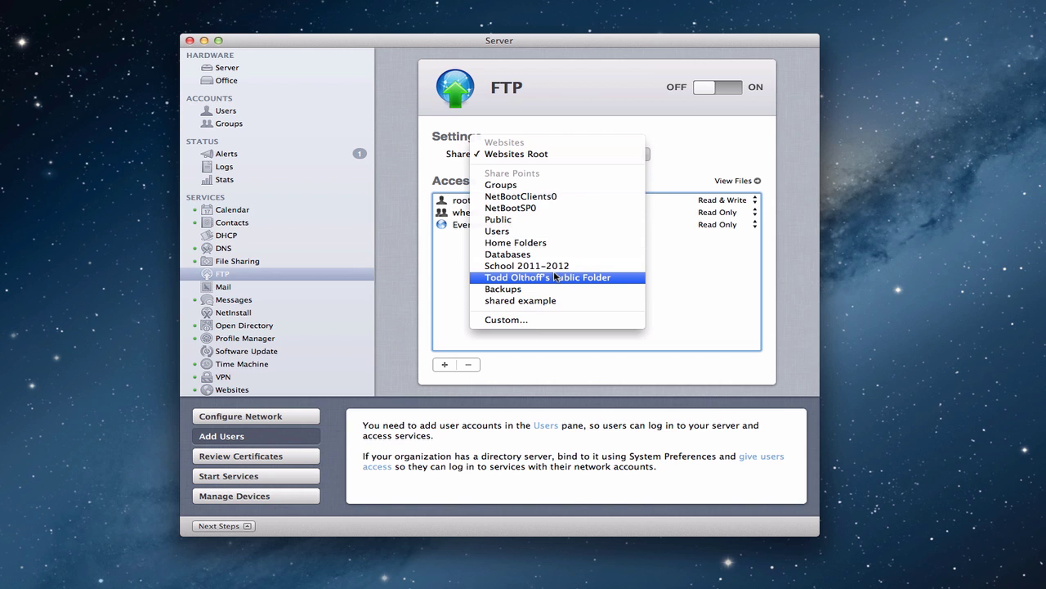
click(240, 263)
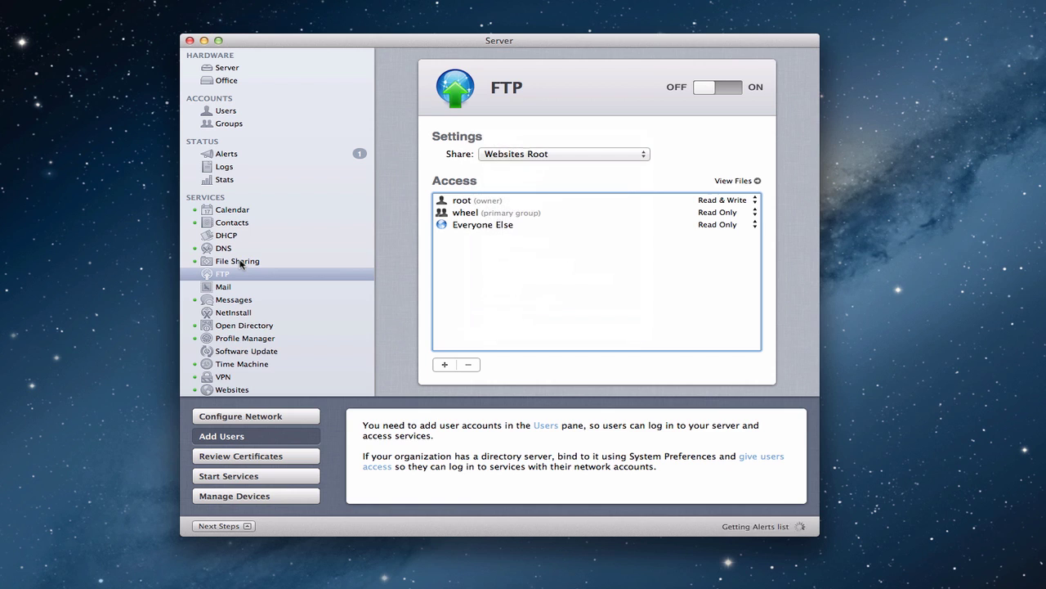
click(241, 263)
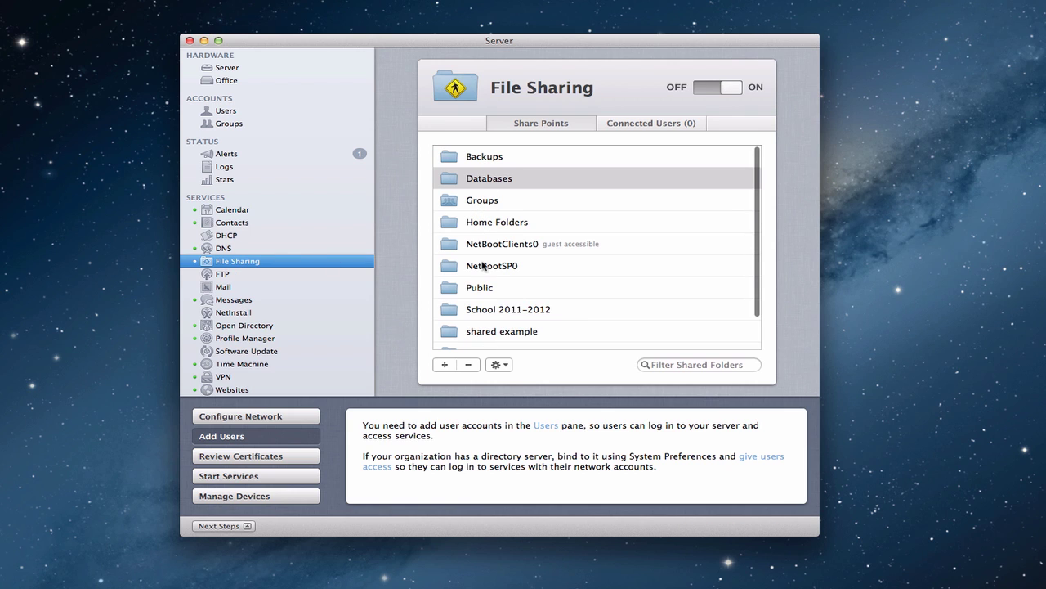
click(222, 276)
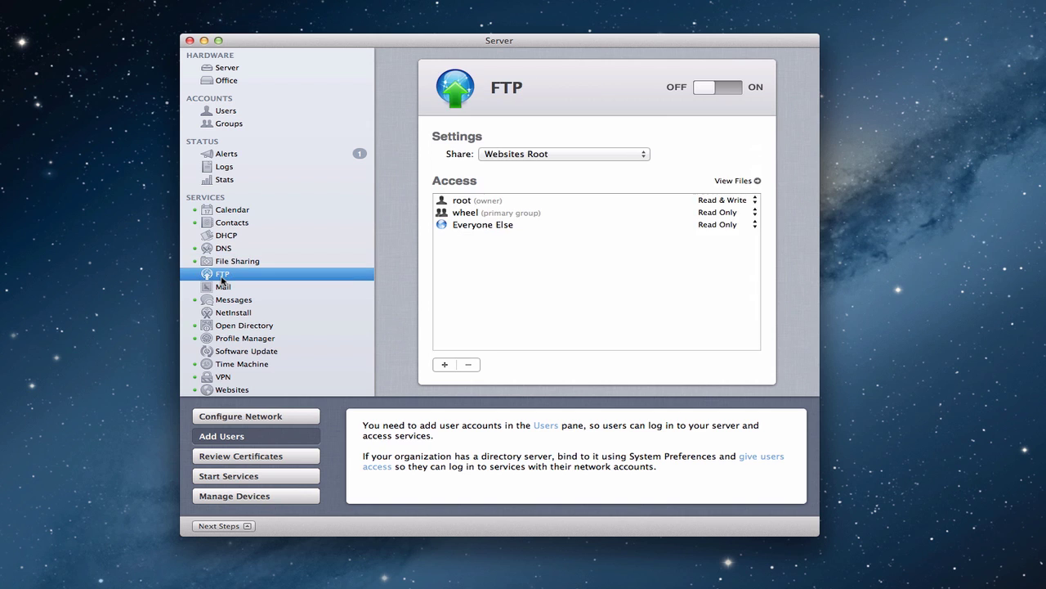
Step: Start picking a custom FTP folder, cancel it, and reopen the shared folder choices
click(645, 155)
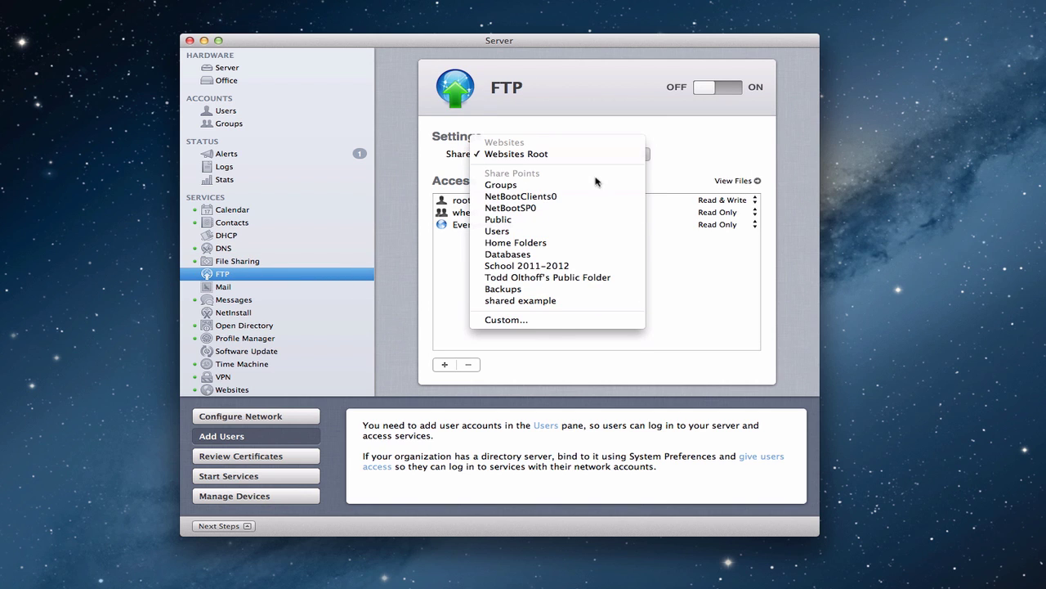
click(544, 320)
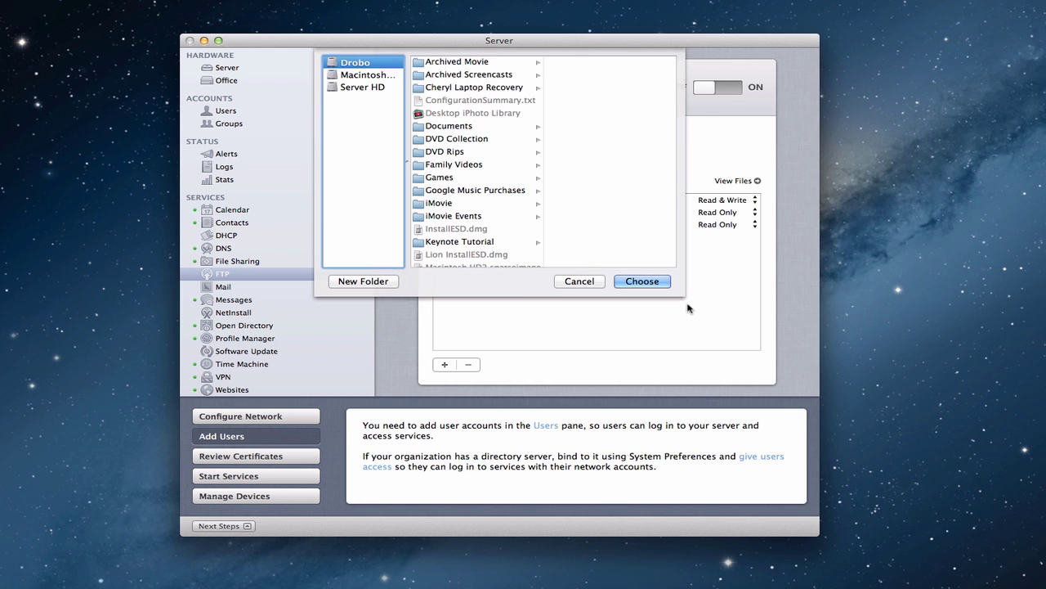
click(579, 282)
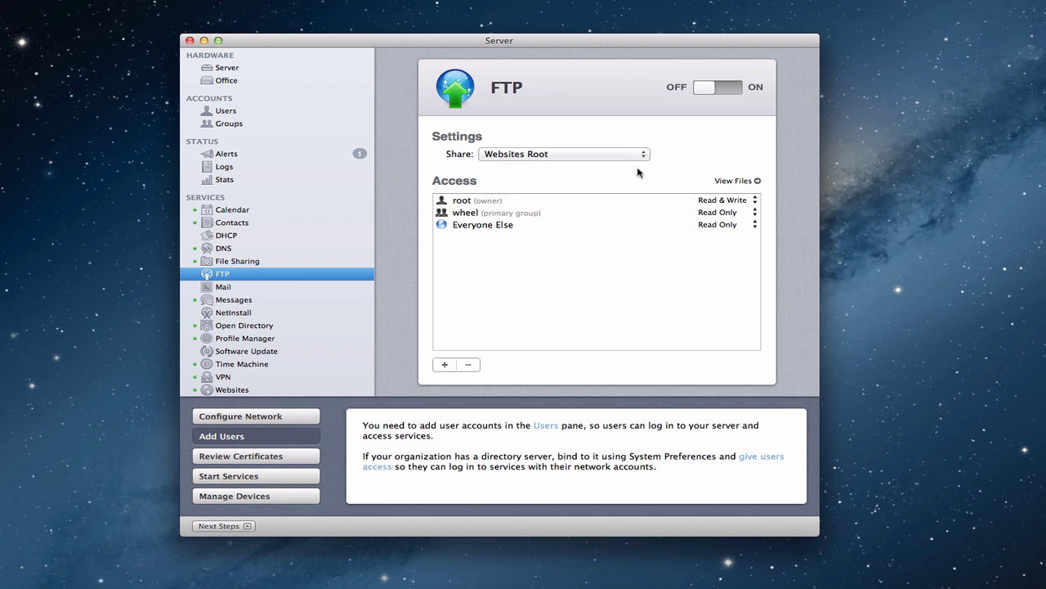
click(645, 157)
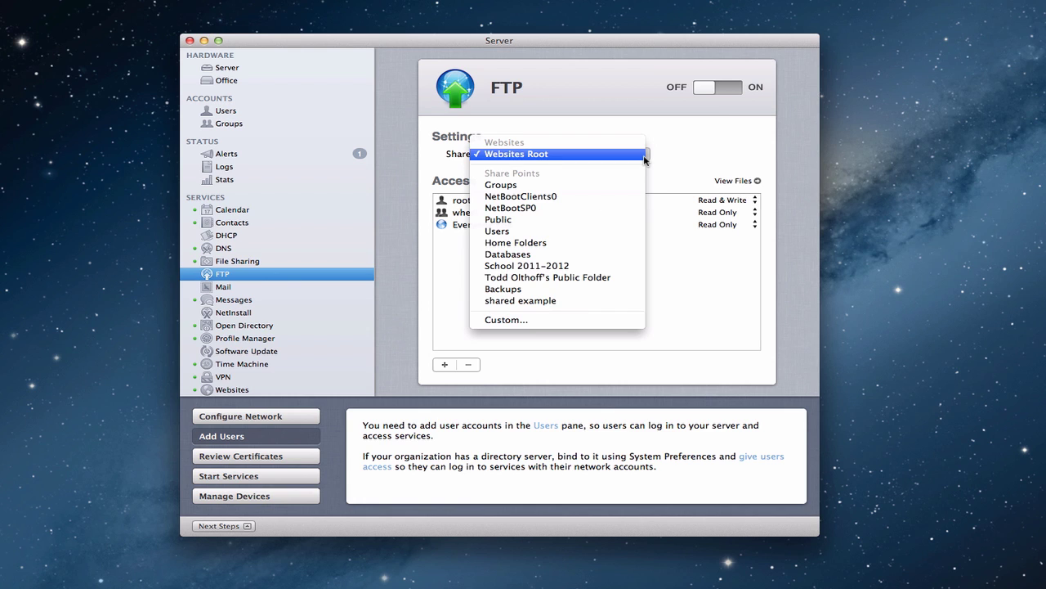
Step: Share Databases over FTP, inspect its share point settings unchanged, and return to FTP settings
click(582, 255)
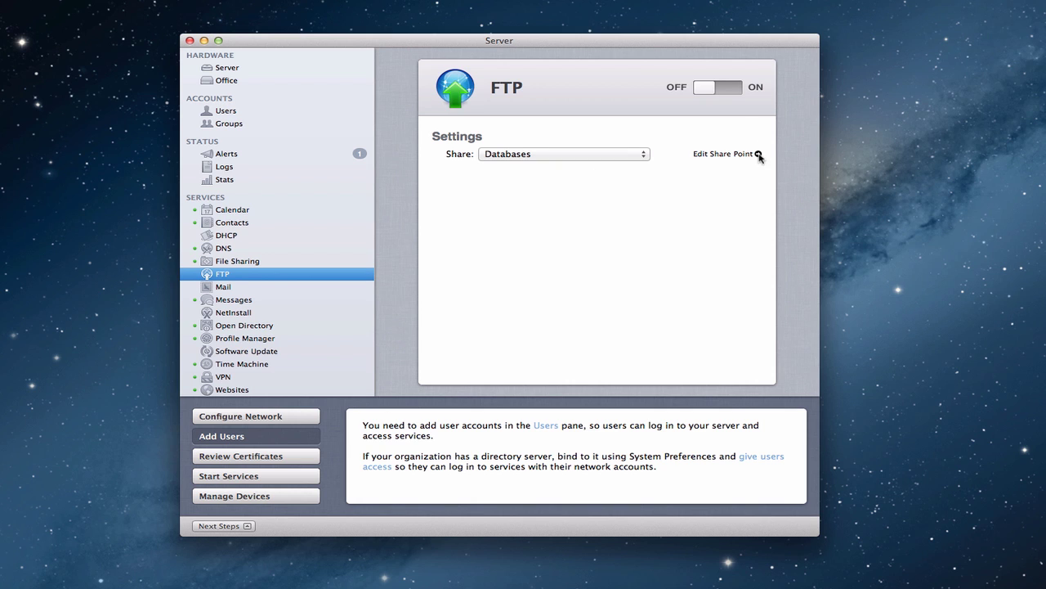
click(759, 154)
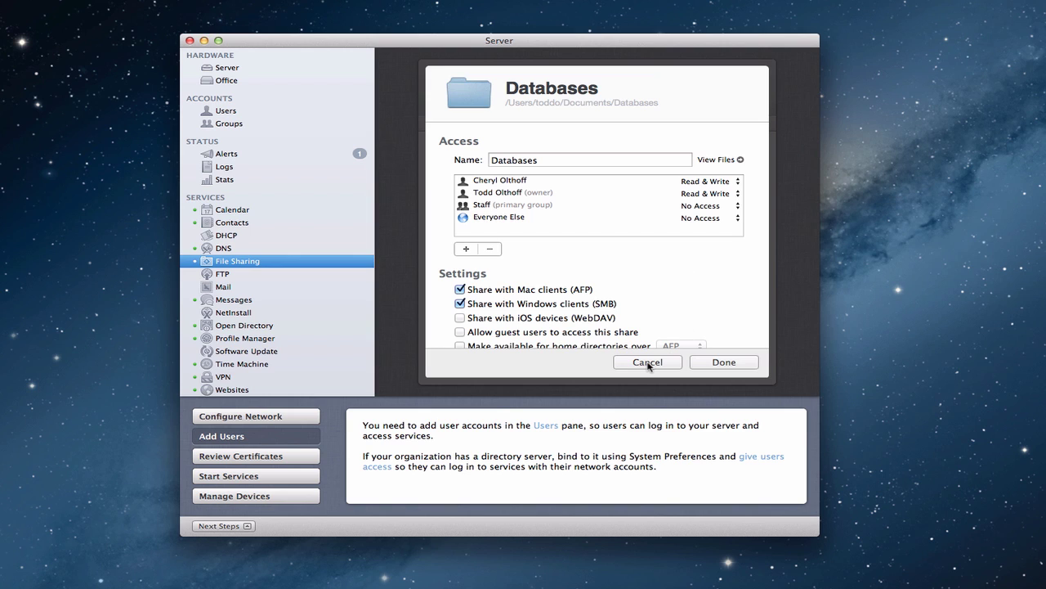
click(647, 362)
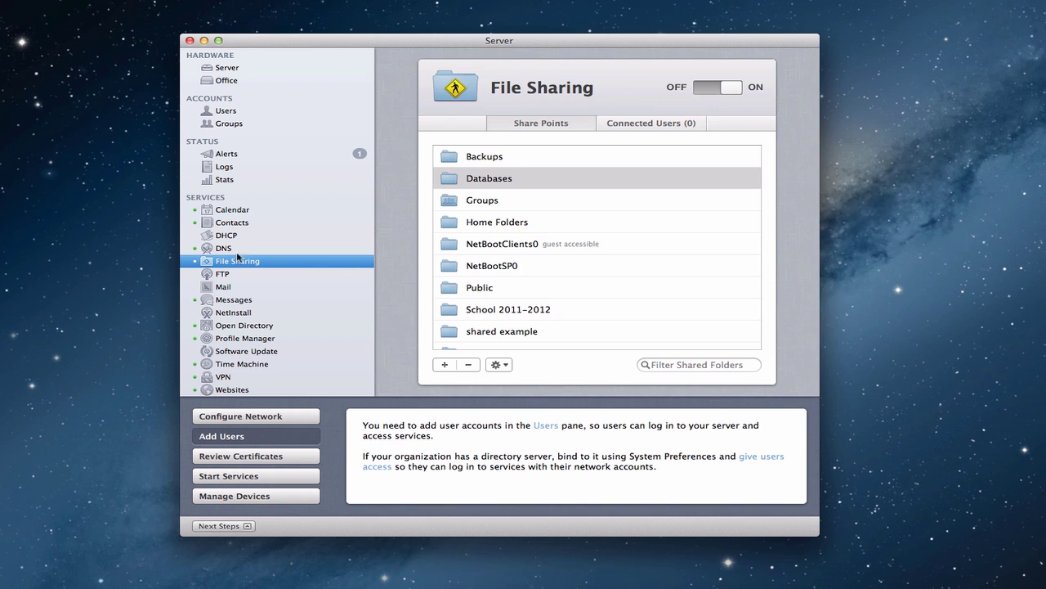
click(224, 275)
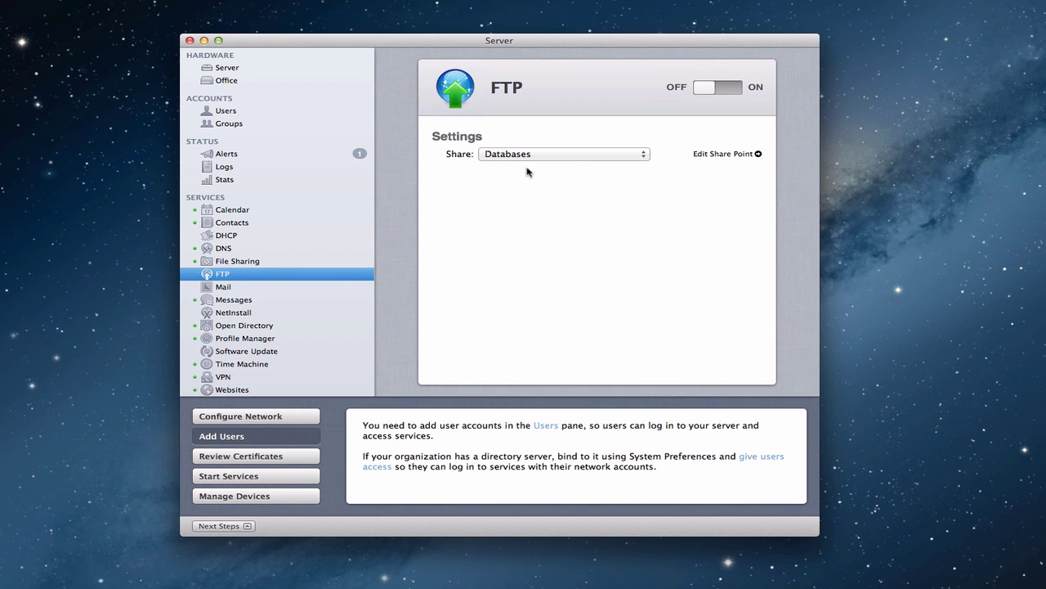
Step: Switch the FTP service ON to serve the Databases share point
click(726, 91)
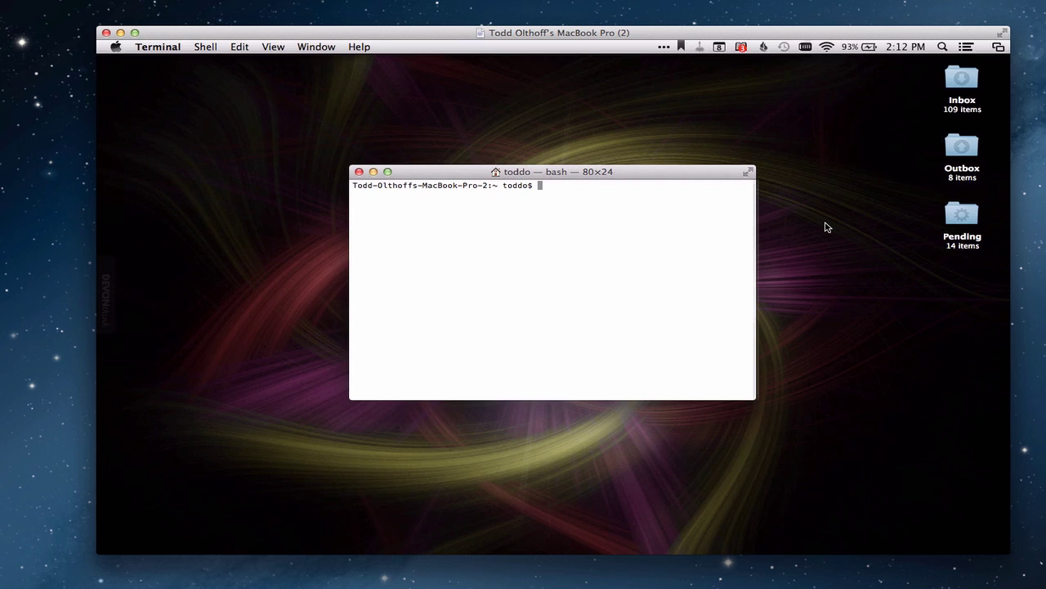
Step: Run ftp against example.comftp.server.net at the bash prompt to reach the login prompt
text(ftp)
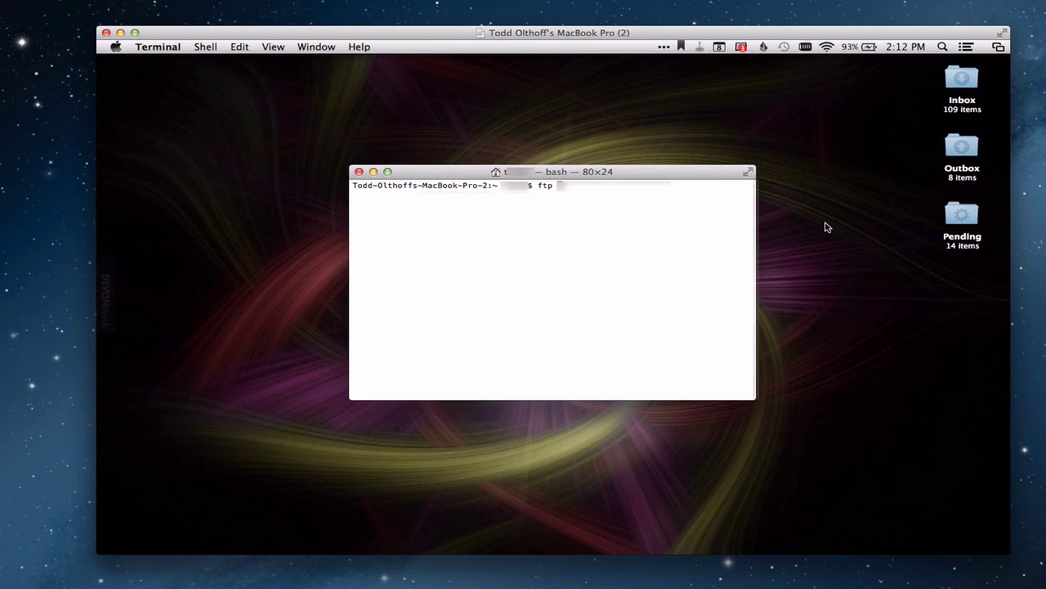
text( example.comftp.server.net)
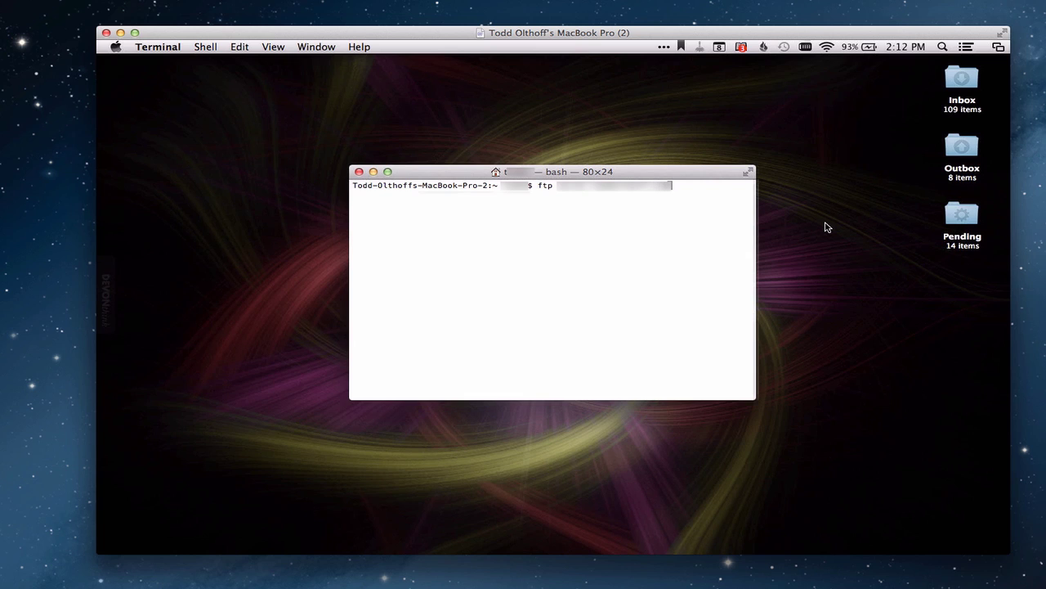
key(Return)
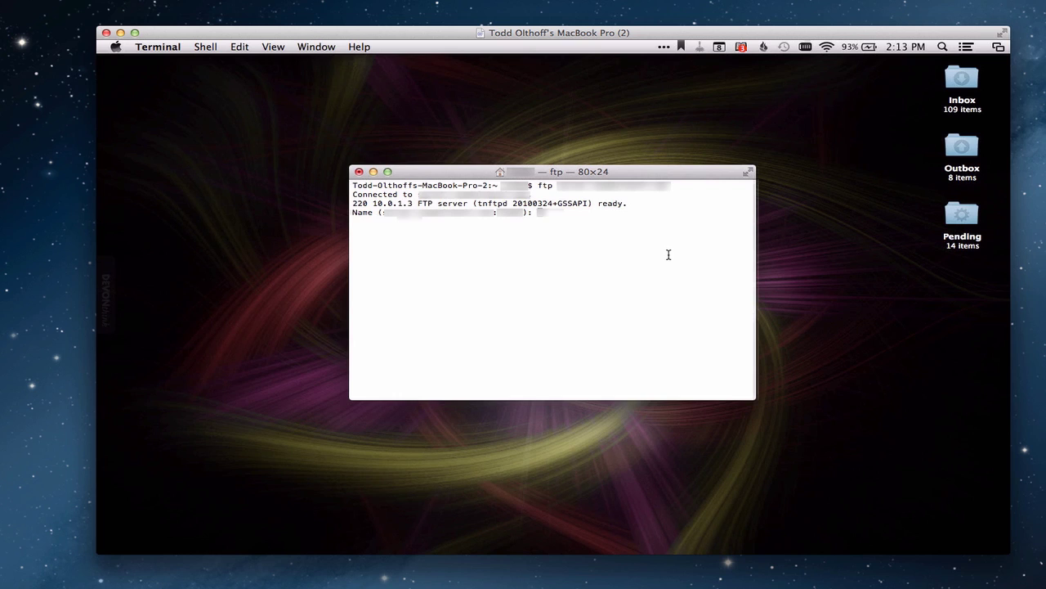
Step: Enter the account's username at the Name prompt, then the password, to reach the ftp prompt
text(todd01)
key(Return)
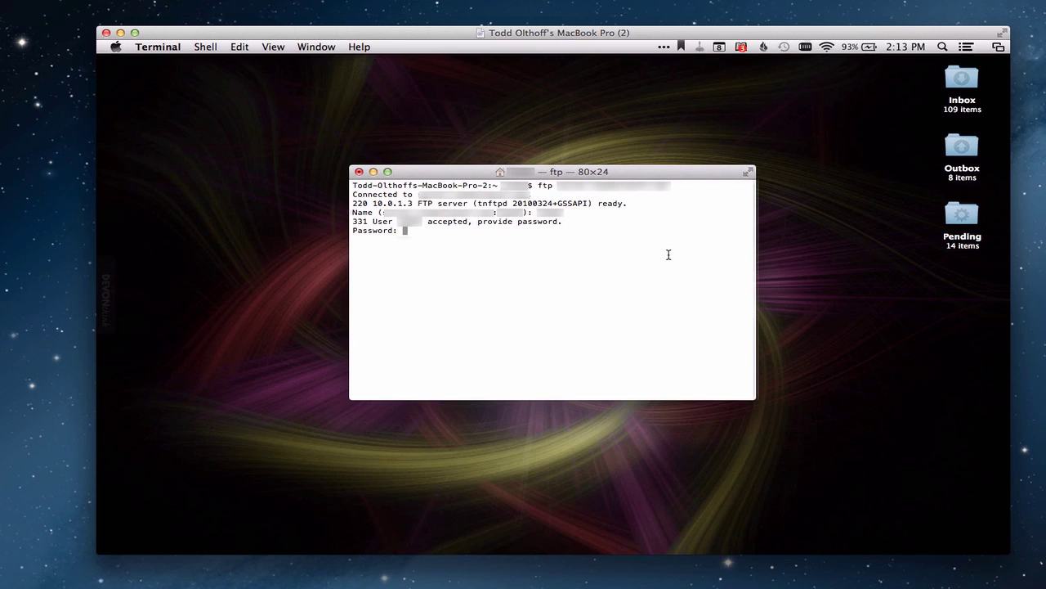
key(Return)
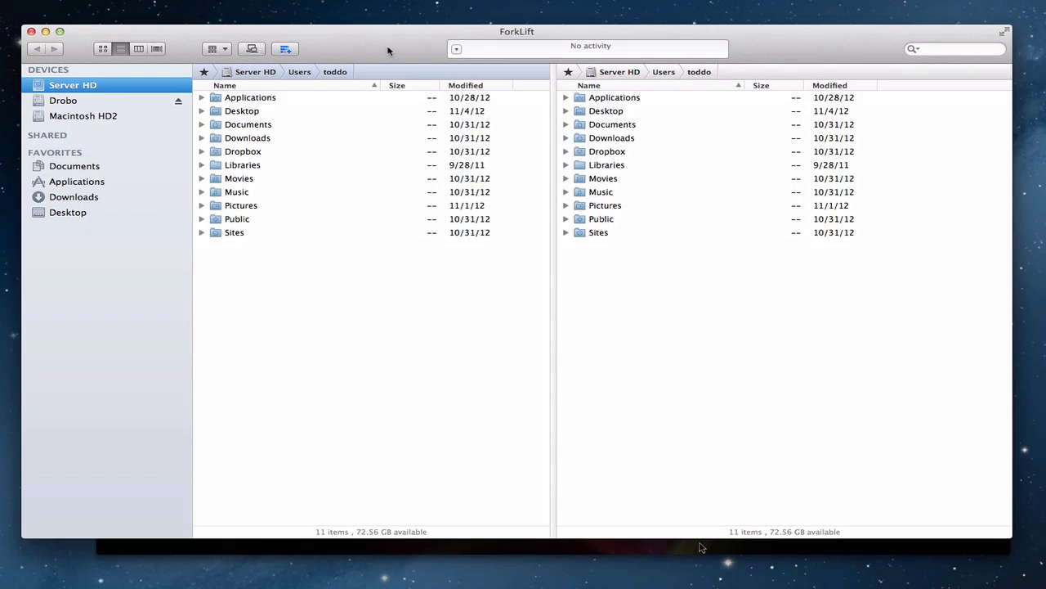
Step: Start a new ForkLift remote connection using FTP as the protocol
drag(388, 51, 395, 48)
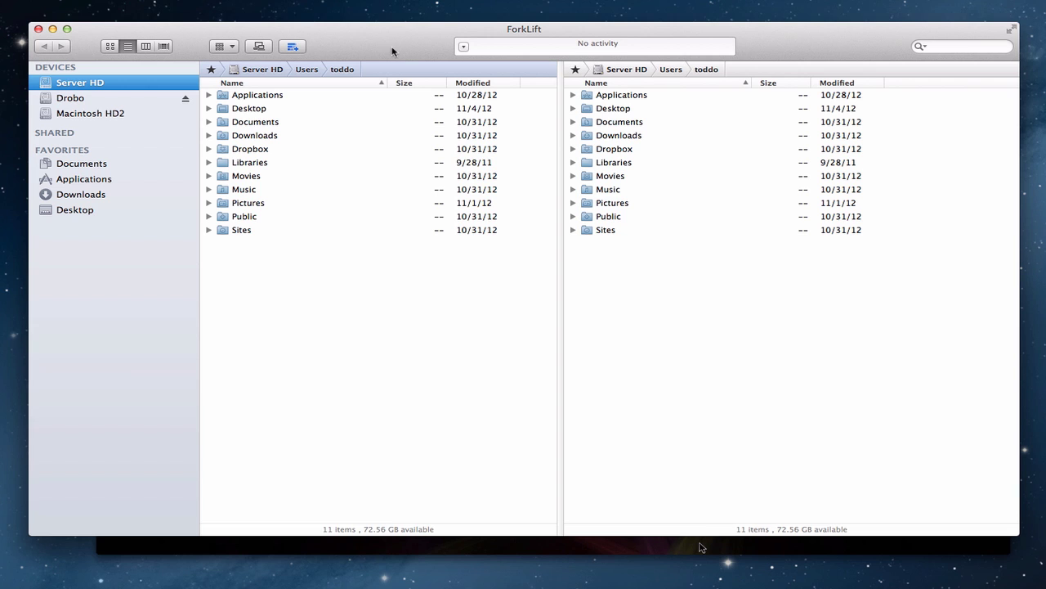
click(260, 47)
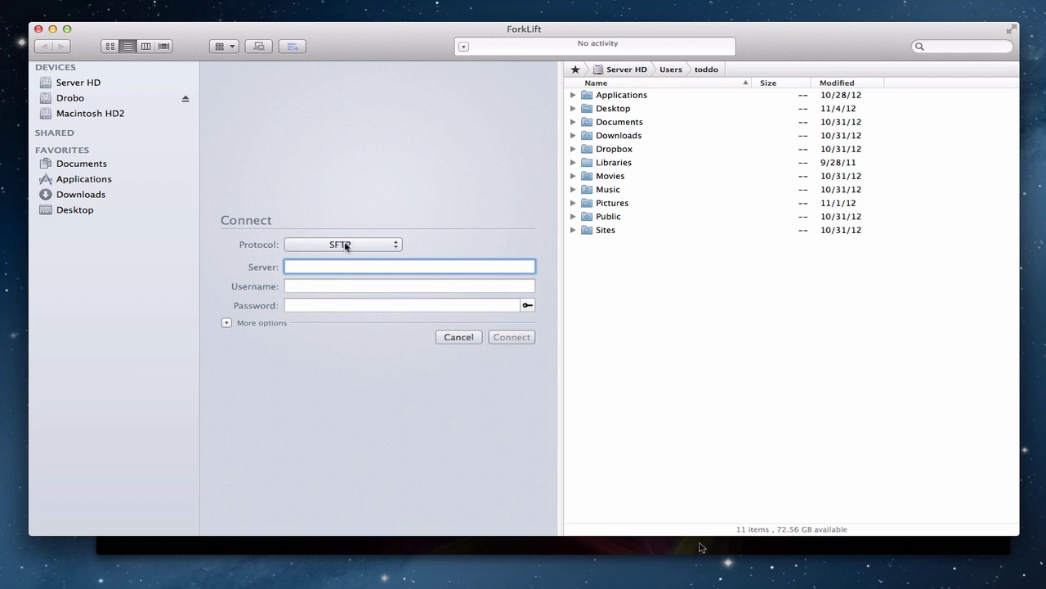
click(394, 245)
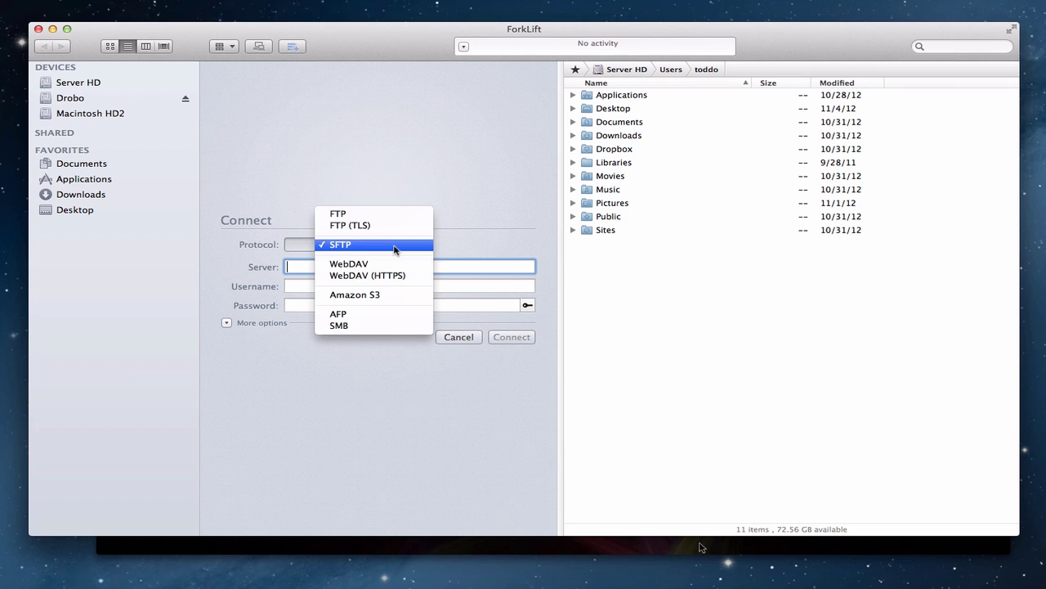
click(390, 213)
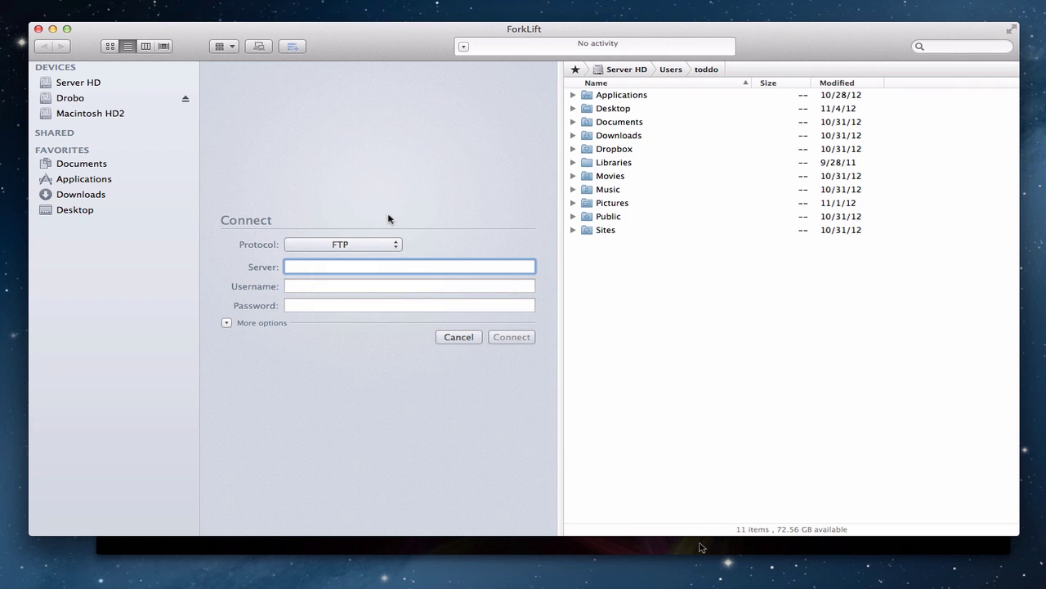
Step: Fill in server ftp.example.com, username admin and the account password
key(super+v)
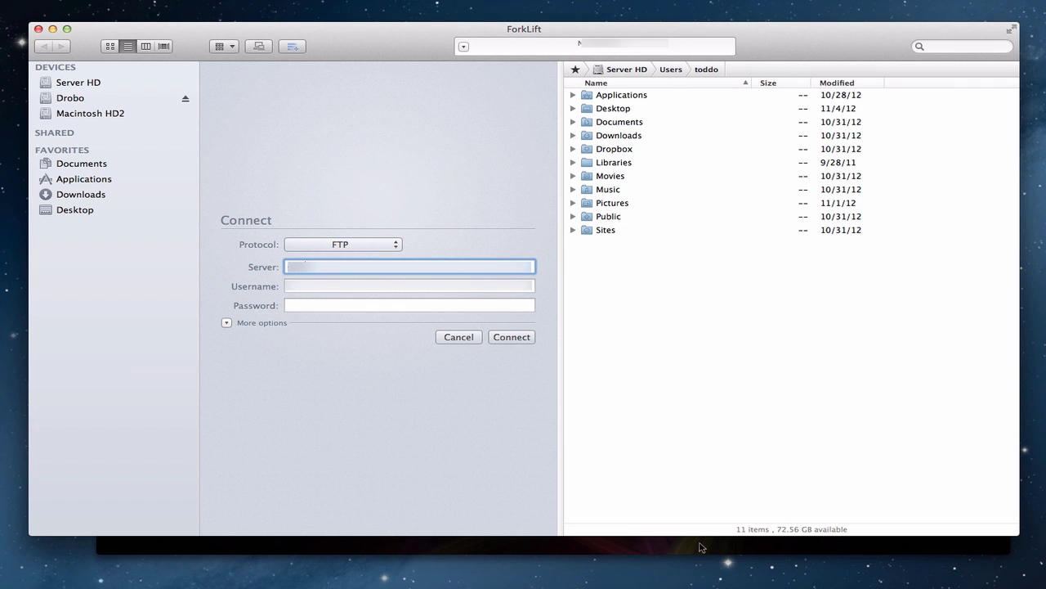
key(Tab)
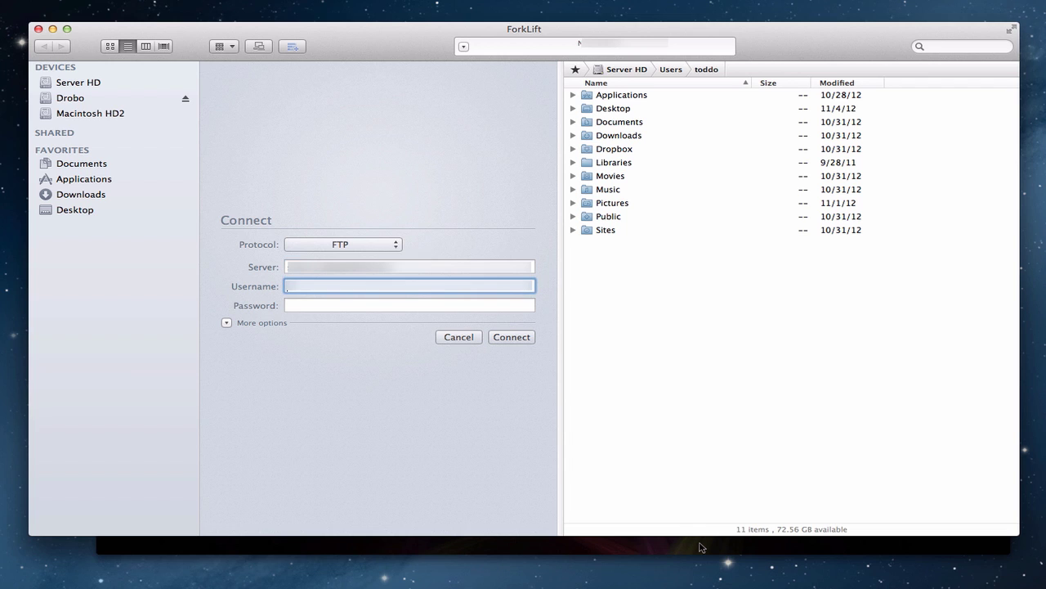
key(Tab)
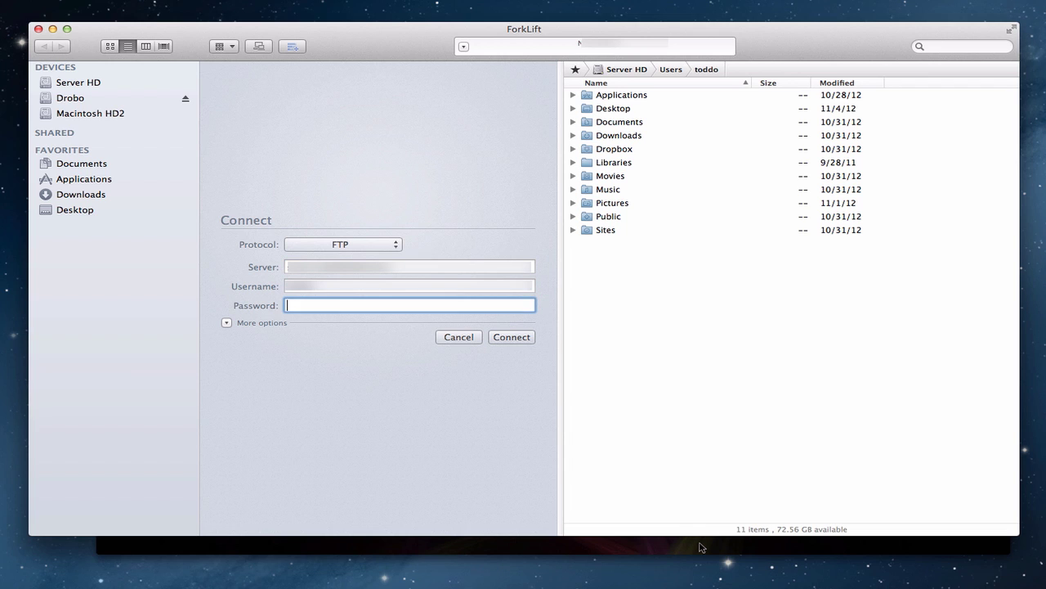
Step: Connect to the FTP server, listing the Databases share's 27 items in the left pane
click(511, 337)
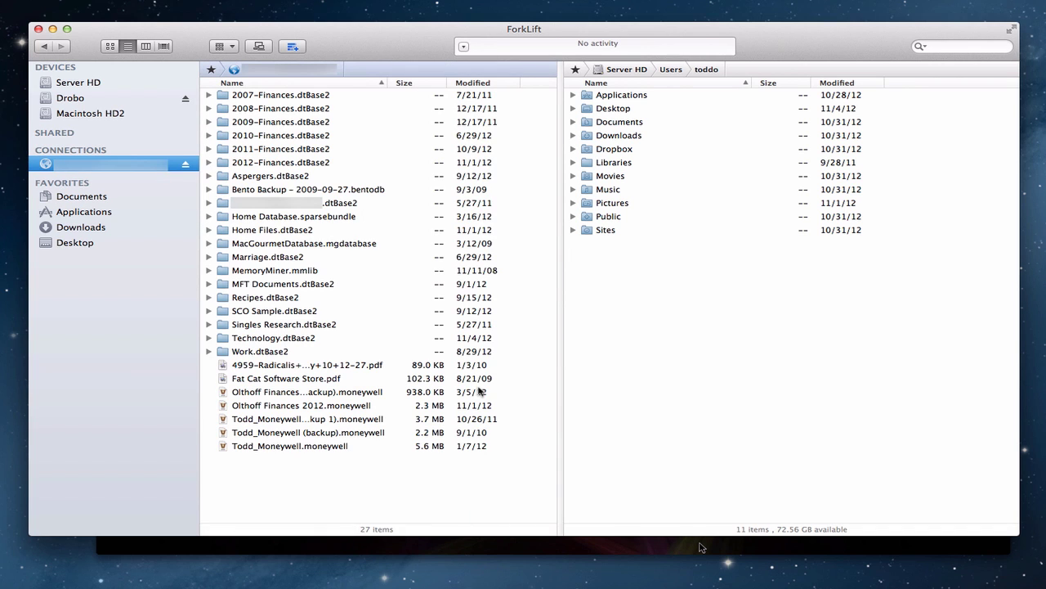